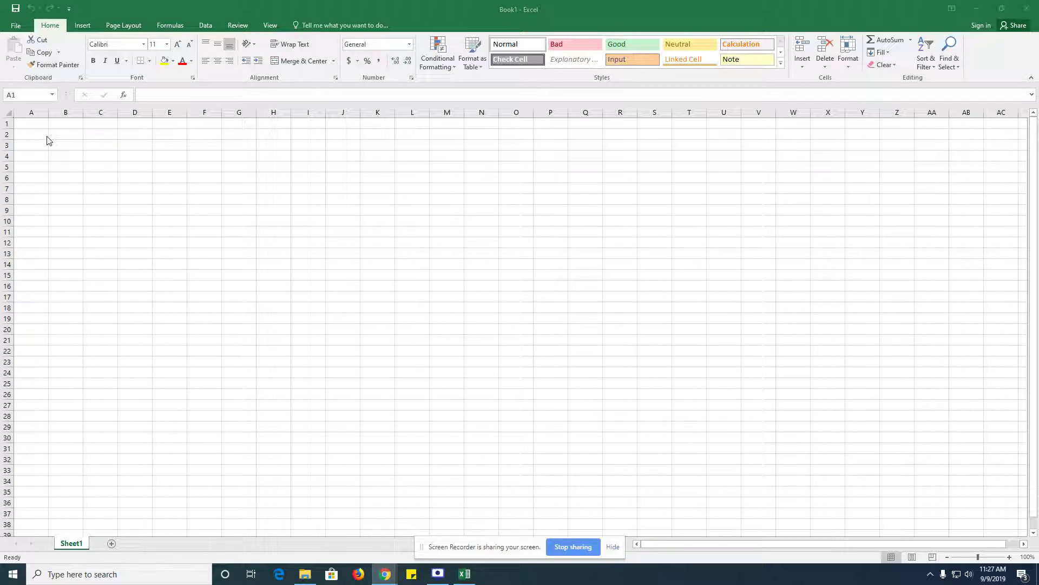
Step: Start saving the new workbook under a new name and browse to Kitchen > Pots and Pans on the H: network drive
left_click(23, 30)
left_click(16, 26)
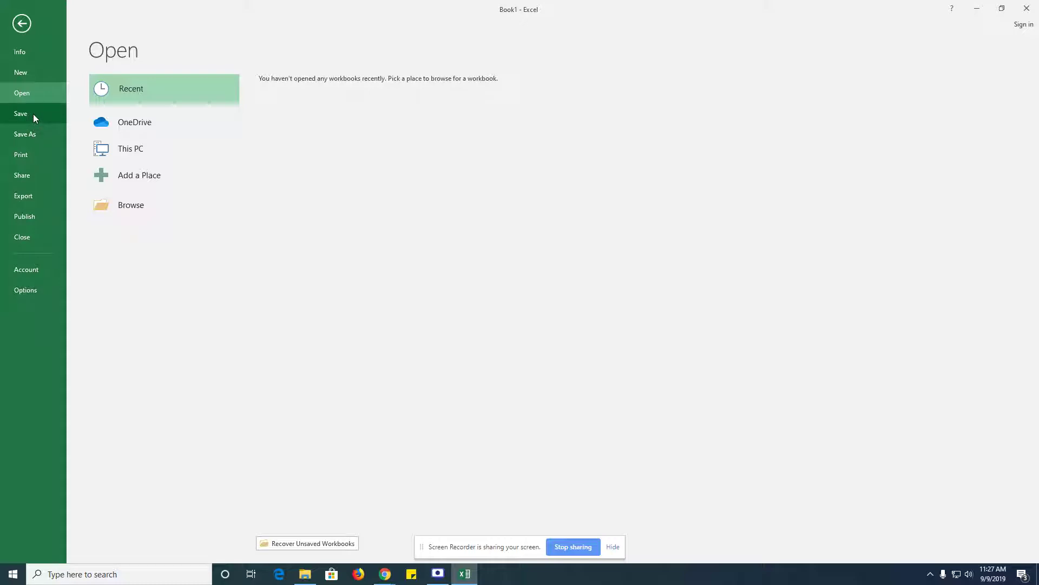
left_click(36, 133)
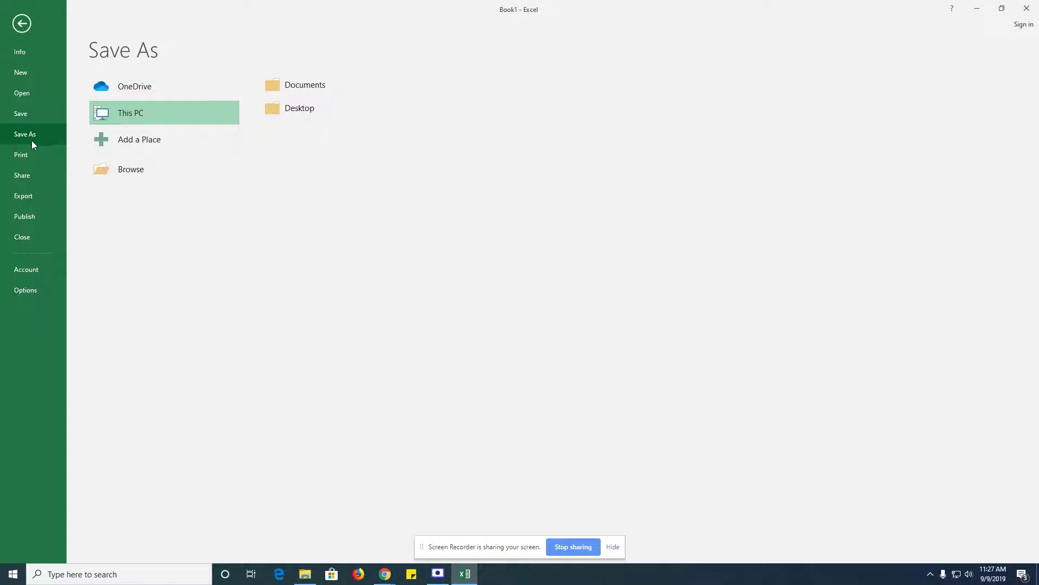
left_click(140, 174)
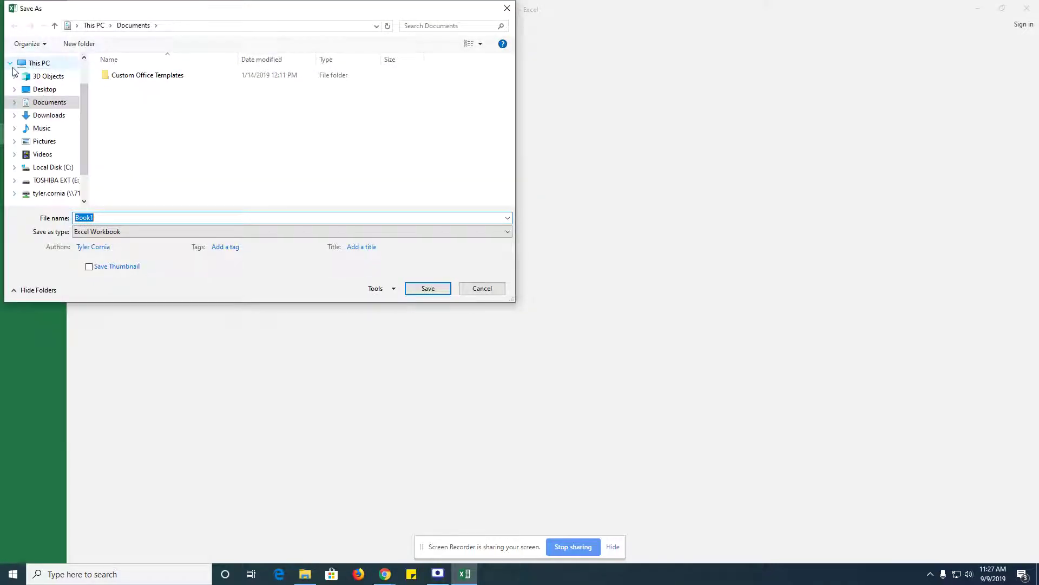
left_click(10, 63)
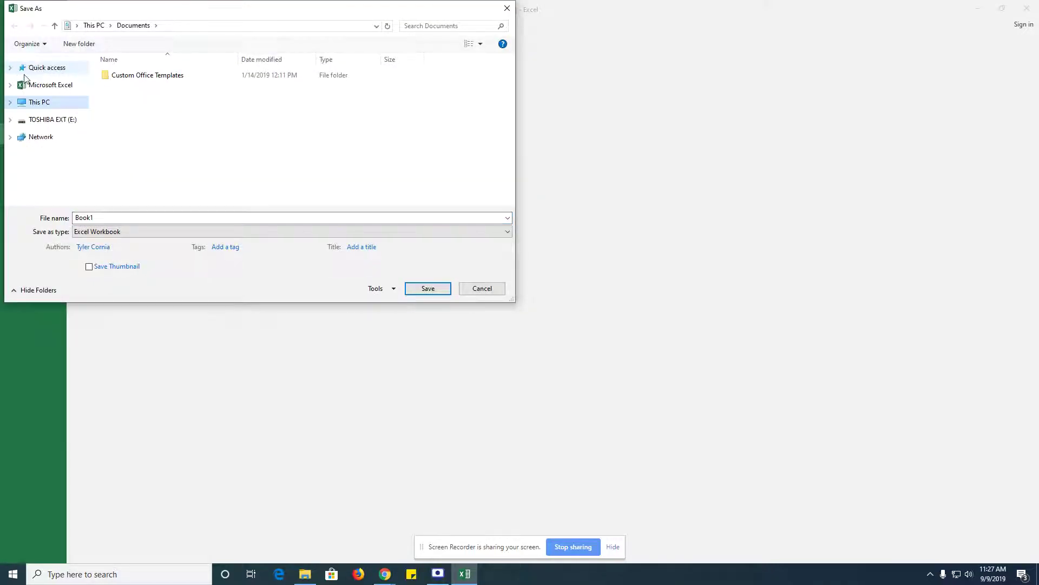
left_click(11, 102)
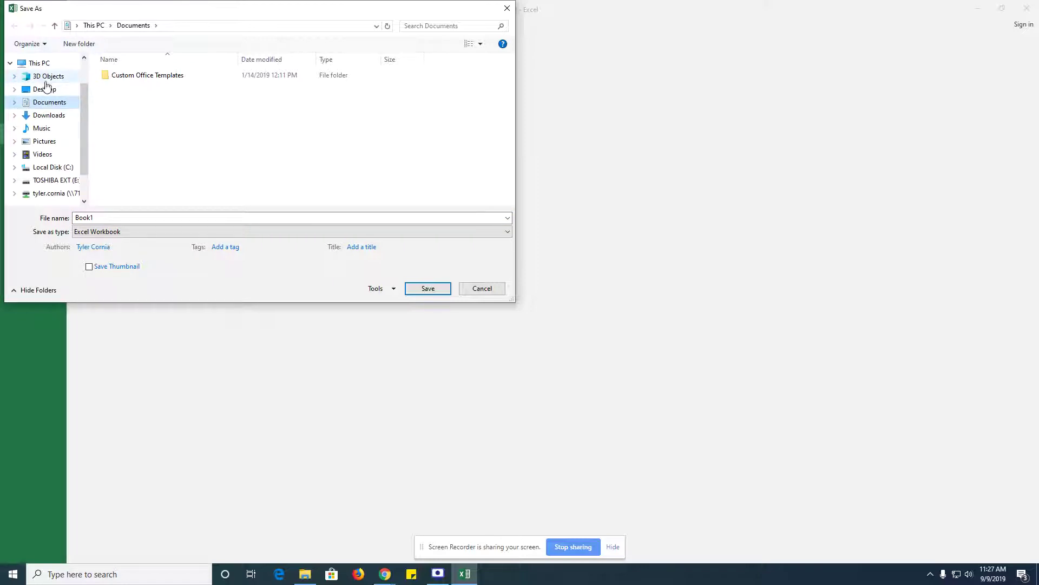
scroll(63, 173, "down", 1)
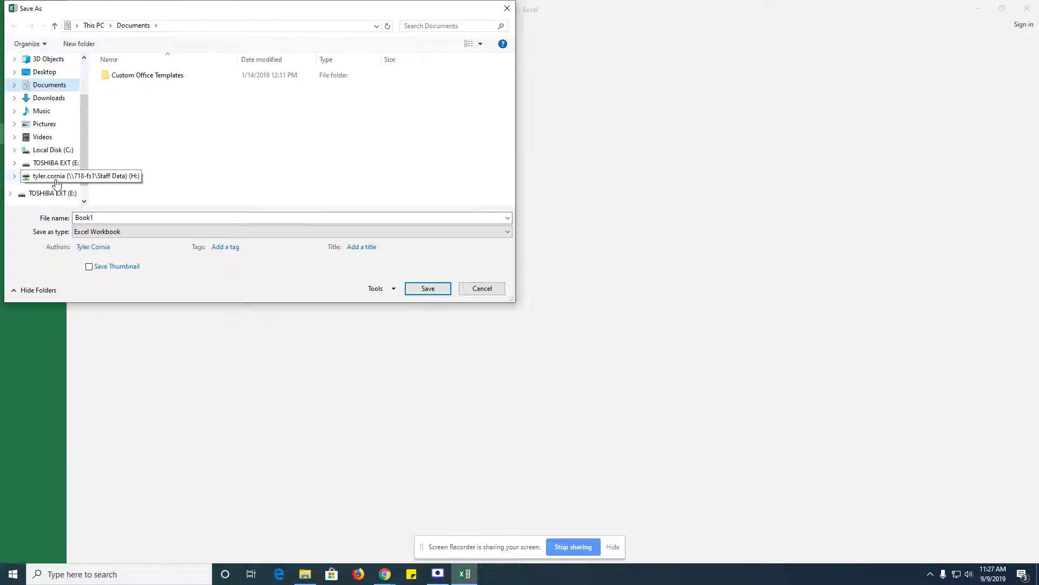
left_click(57, 178)
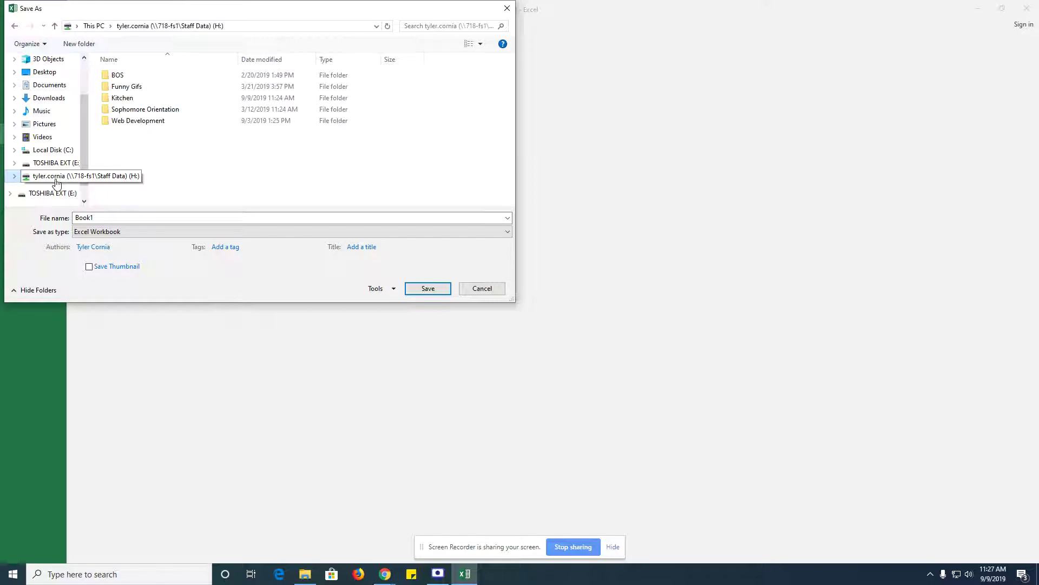
double_click(121, 100)
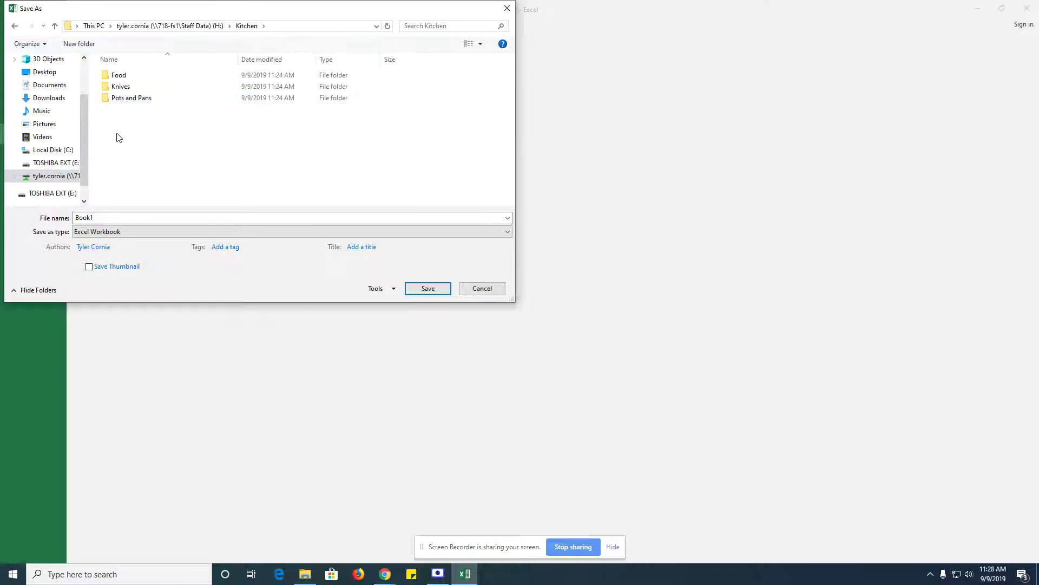
double_click(131, 101)
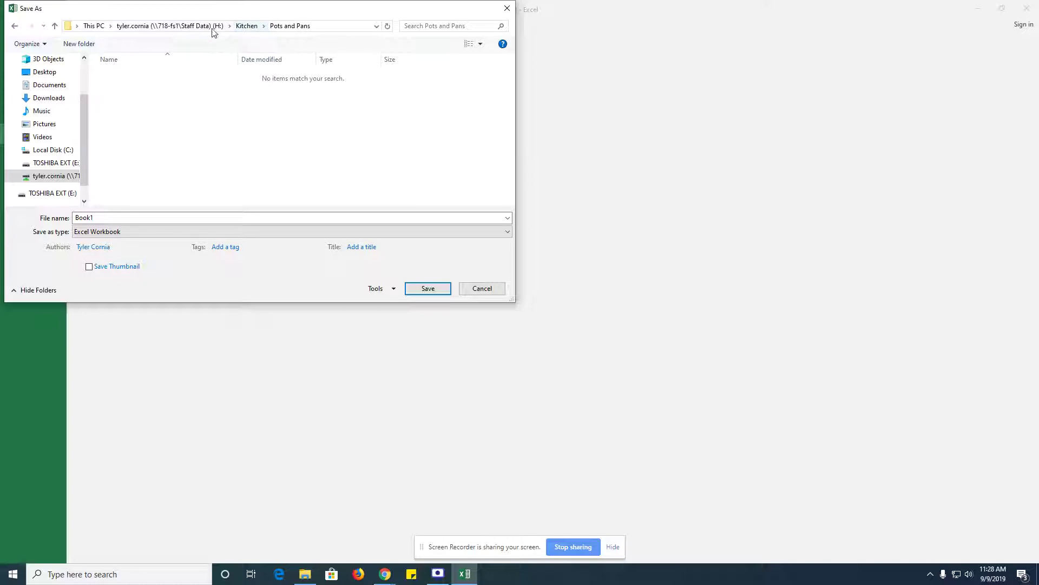
Step: Name the file Wok, keep Excel Workbook as the file type, and save it in the Pots and Pans folder
left_click(79, 219)
double_click(106, 218)
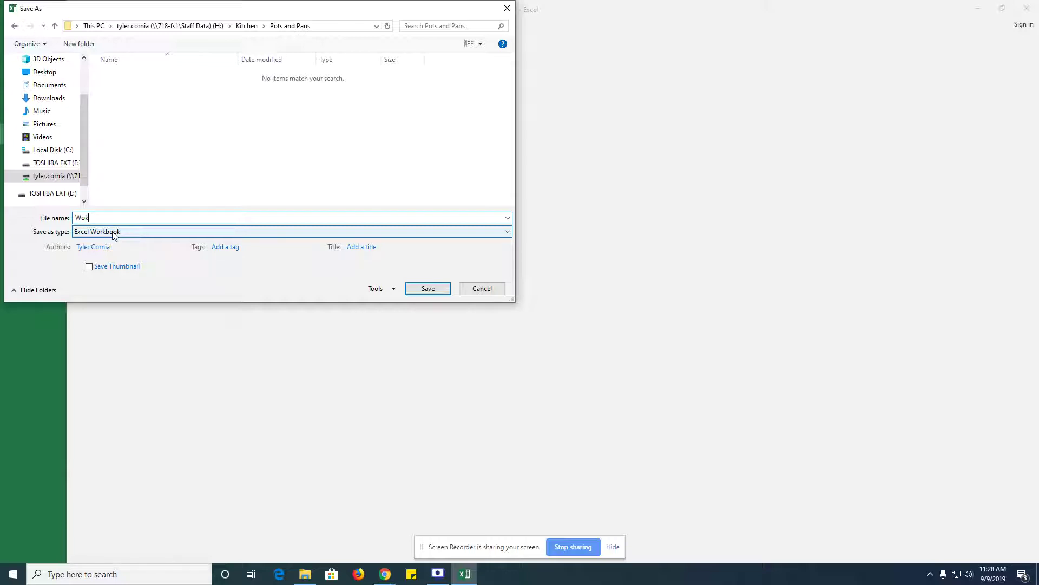
left_click(113, 232)
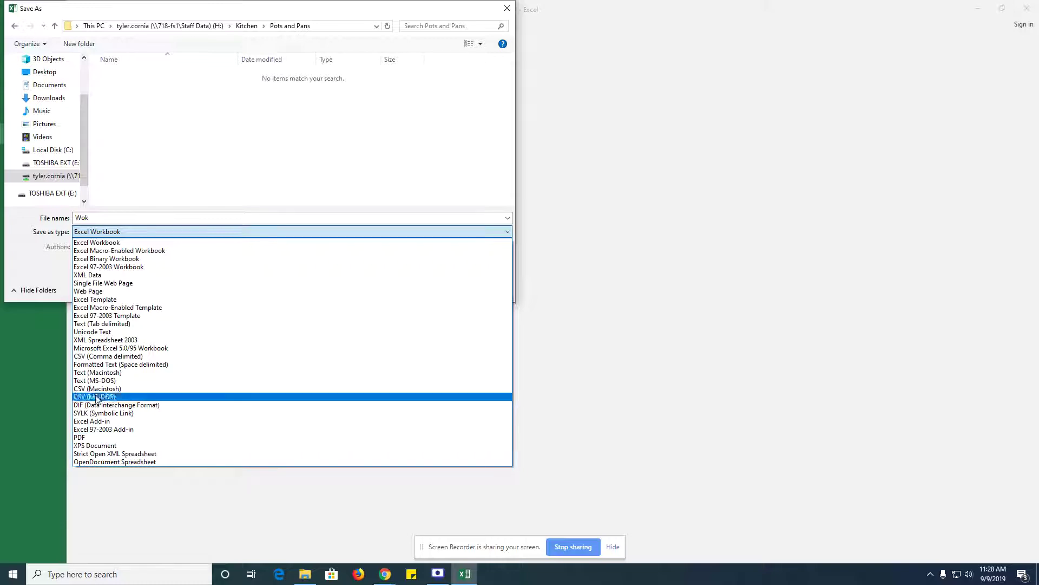
left_click(141, 217)
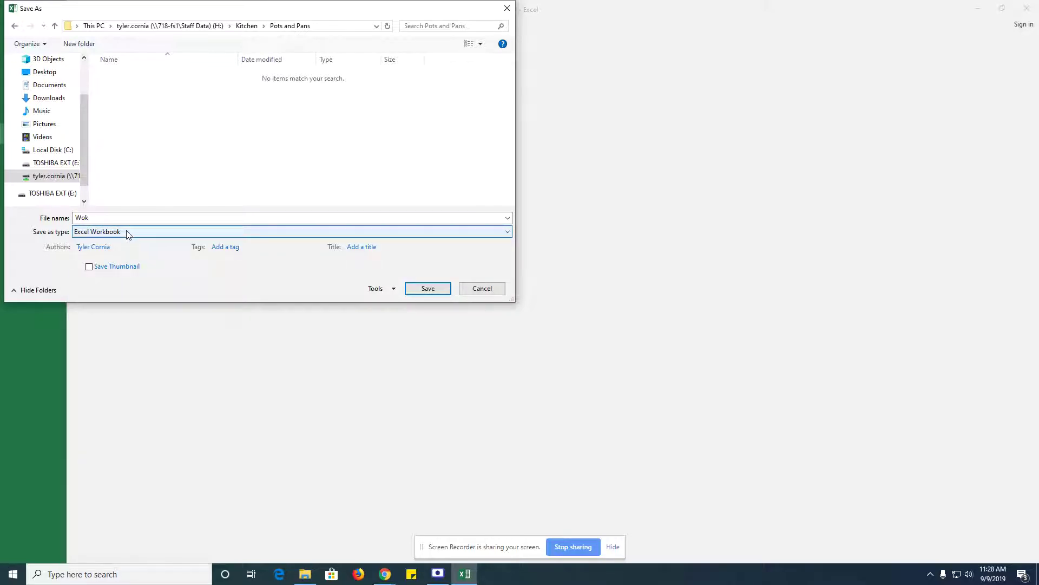
left_click(93, 216)
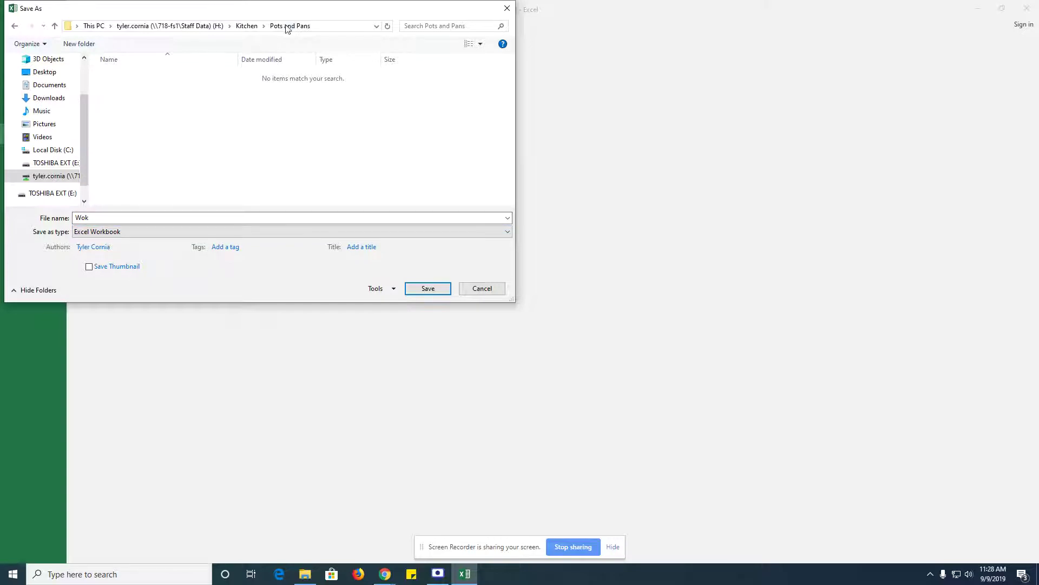
left_click(425, 291)
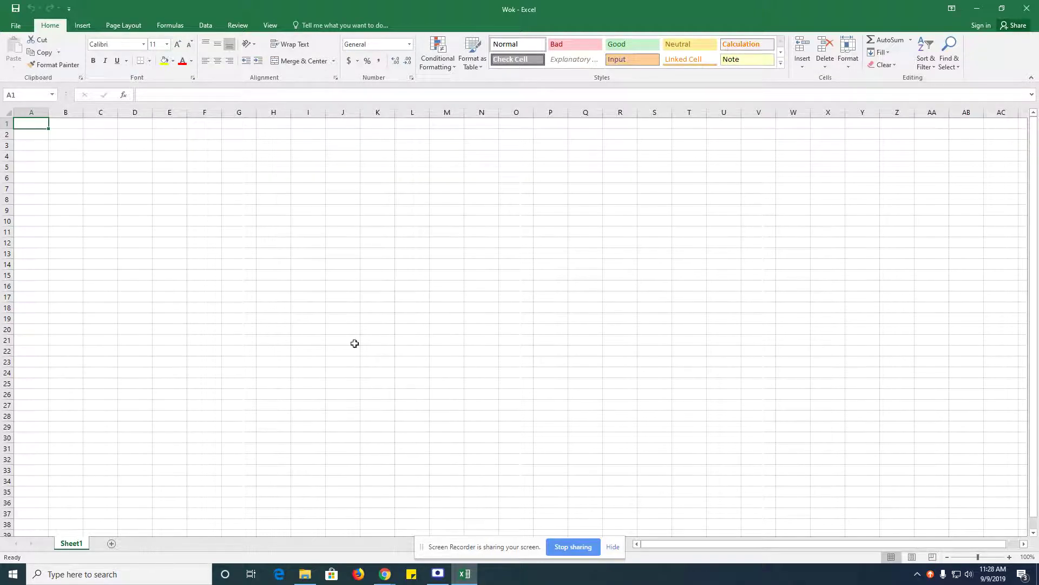
Step: Switch to File Explorer and open Kitchen > Pots and Pans on the H: drive to check for the saved Wok workbook
left_click(306, 573)
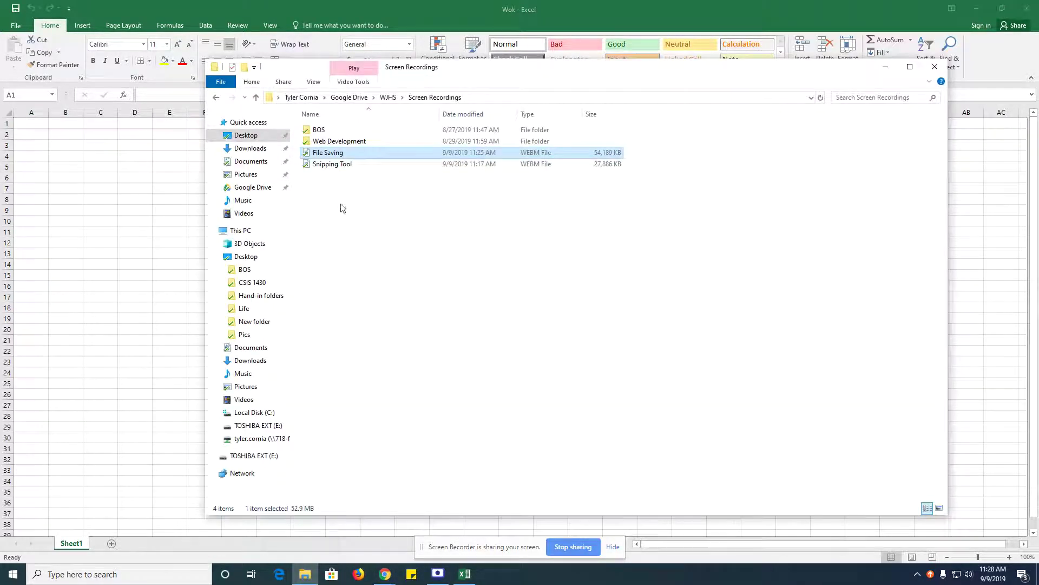
left_click(387, 101)
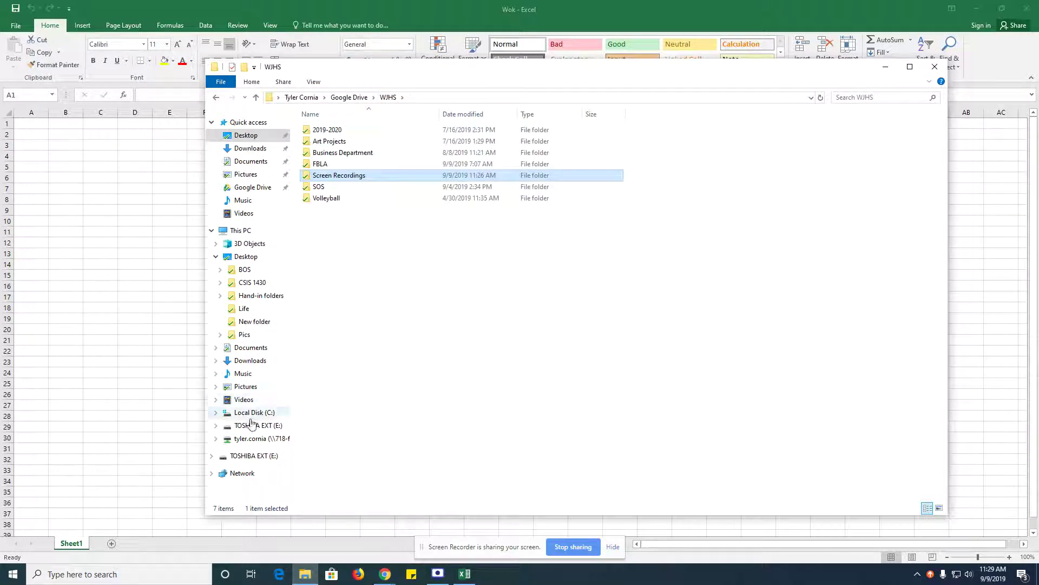
left_click(260, 438)
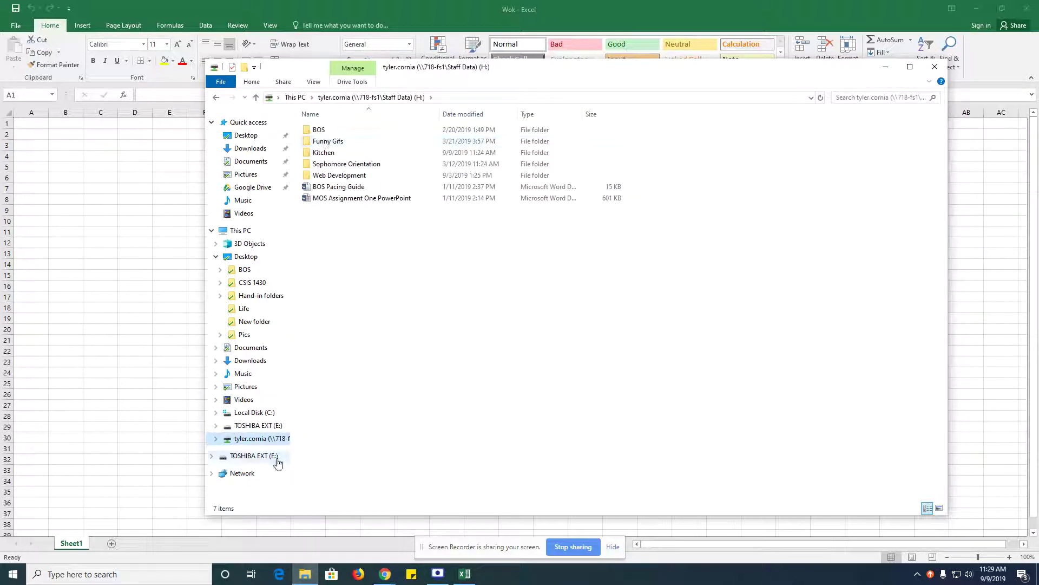
double_click(332, 153)
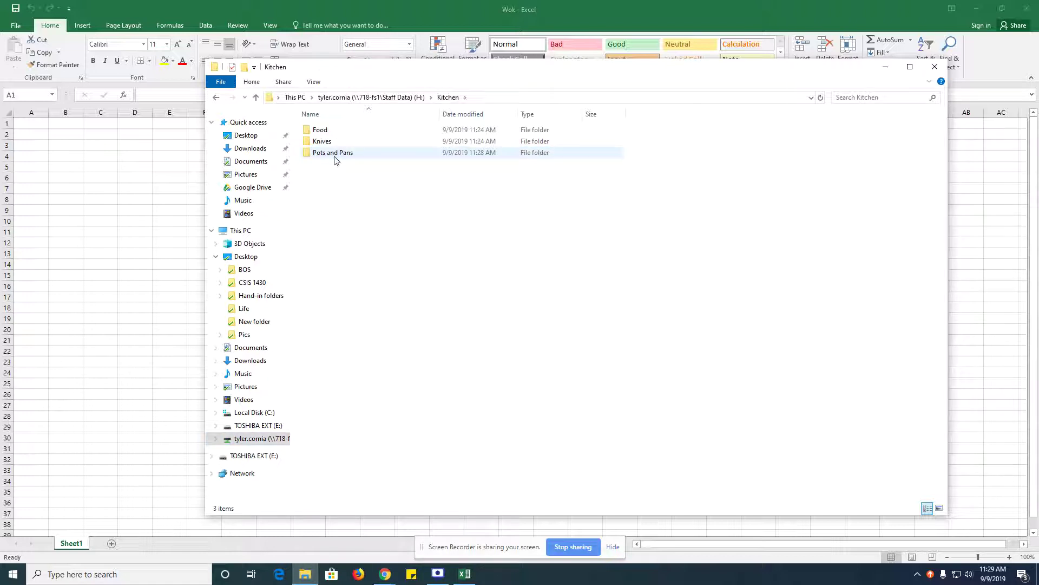
double_click(332, 155)
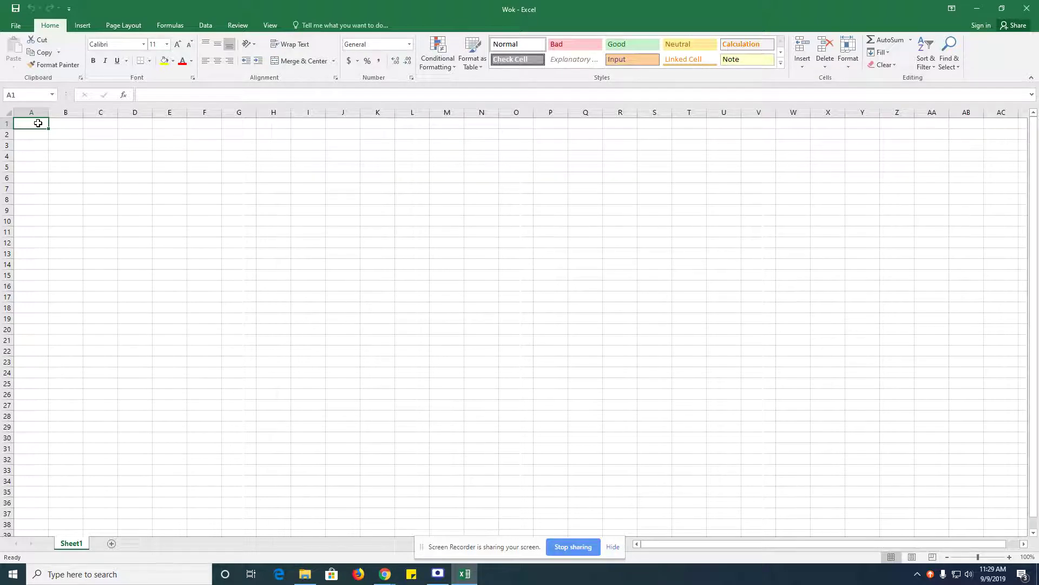
Step: Enter the text "This pan can cook hand fried rice." in cell A1 of the Wok workbook in Excel
type("This pan can co")
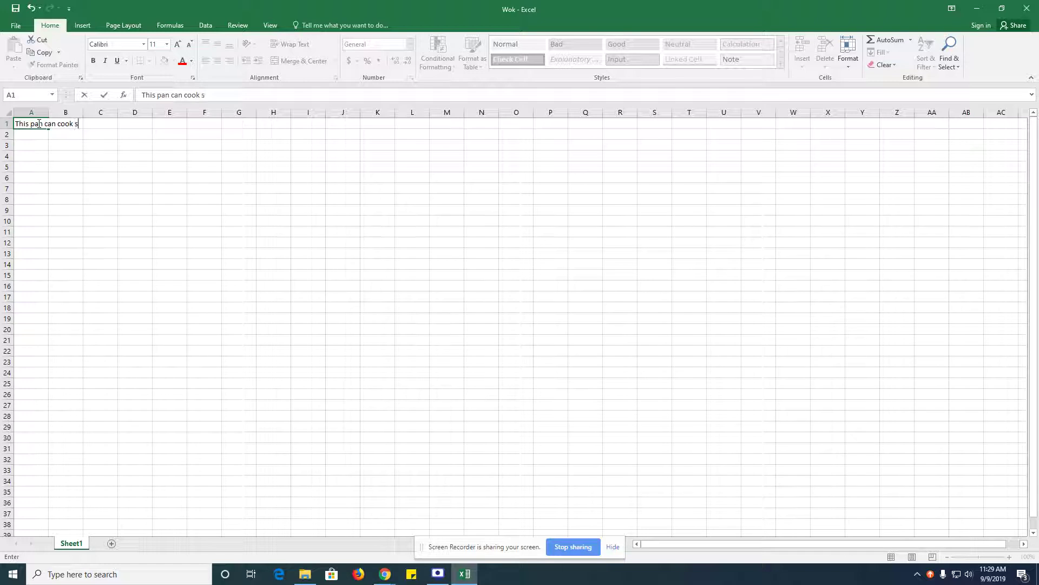
type("ok hand fried rice.")
left_click(63, 147)
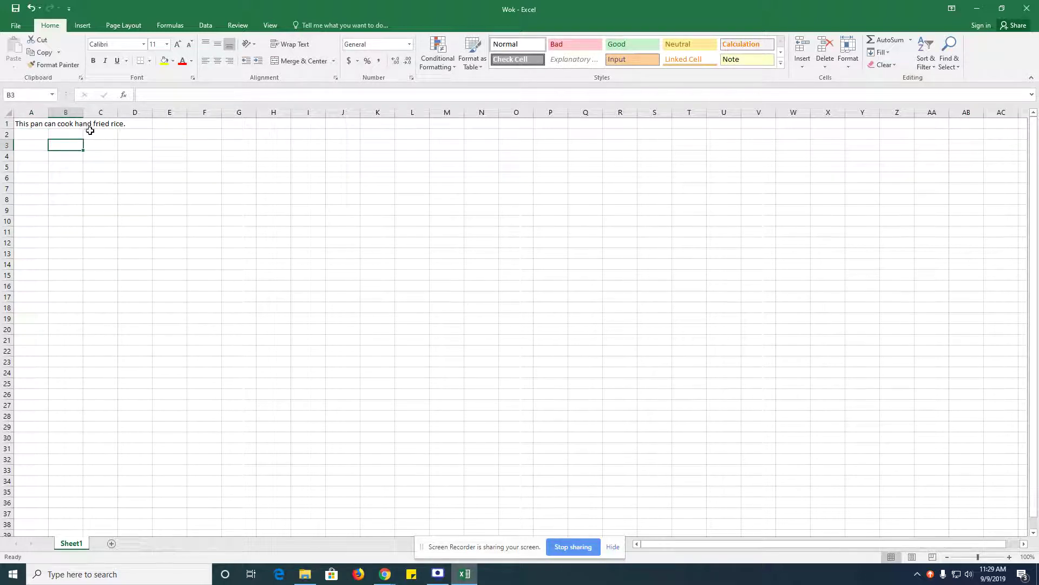
left_click(47, 126)
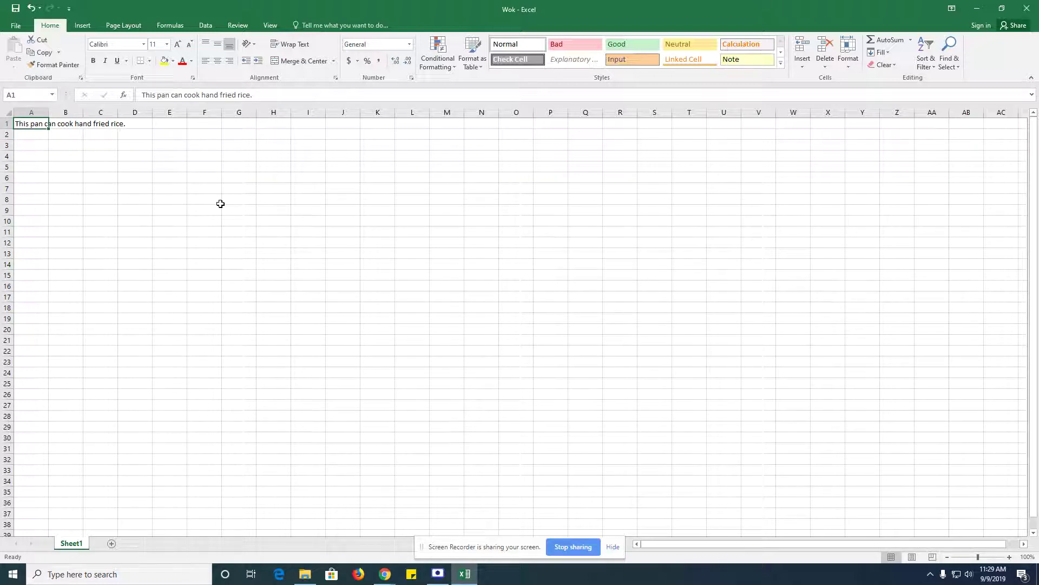
Step: Save the edited Wok workbook over its existing file, keeping the same name and location
left_click(16, 25)
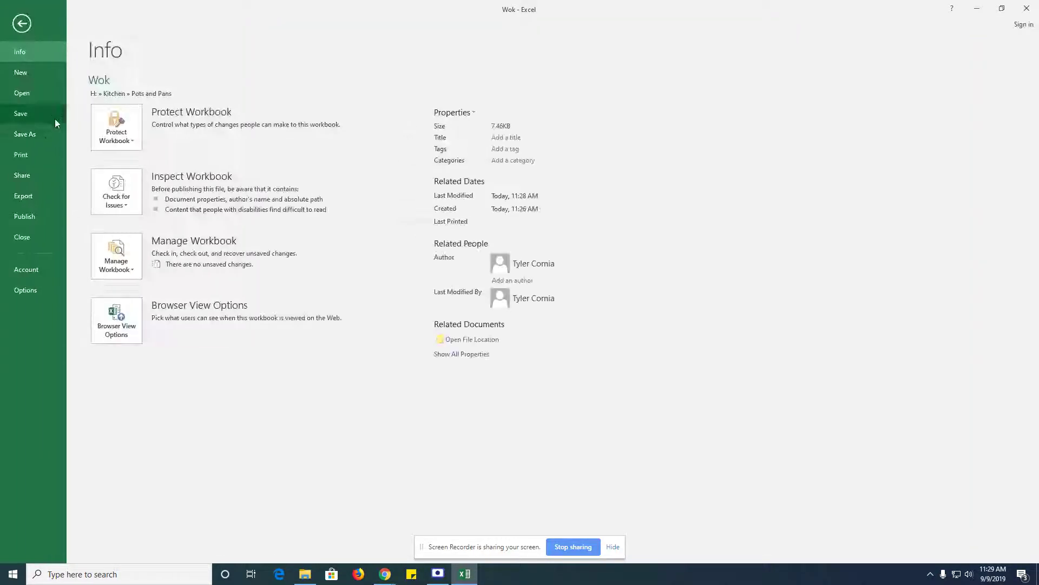
left_click(26, 25)
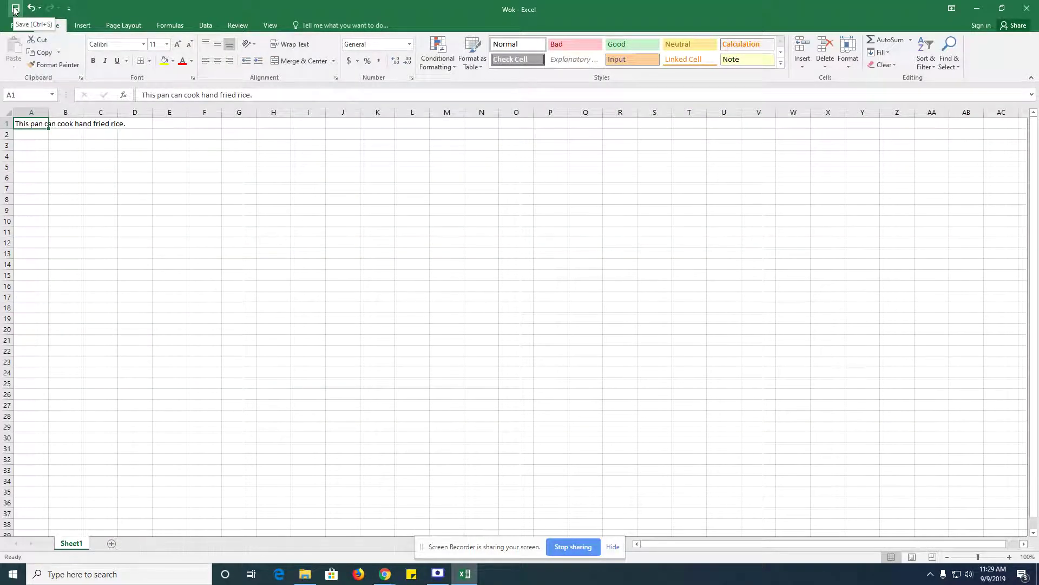
left_click(17, 26)
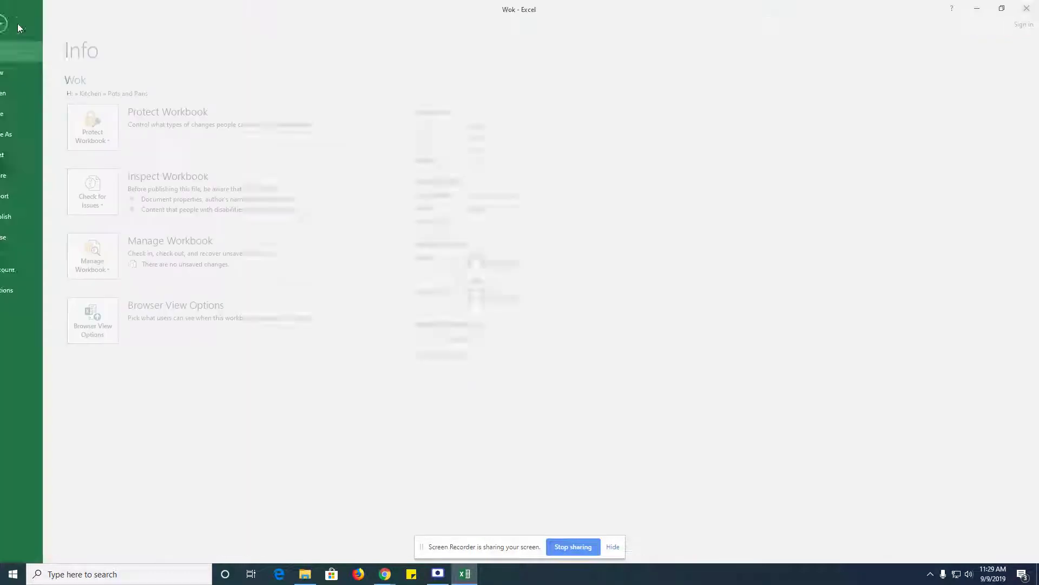
left_click(30, 118)
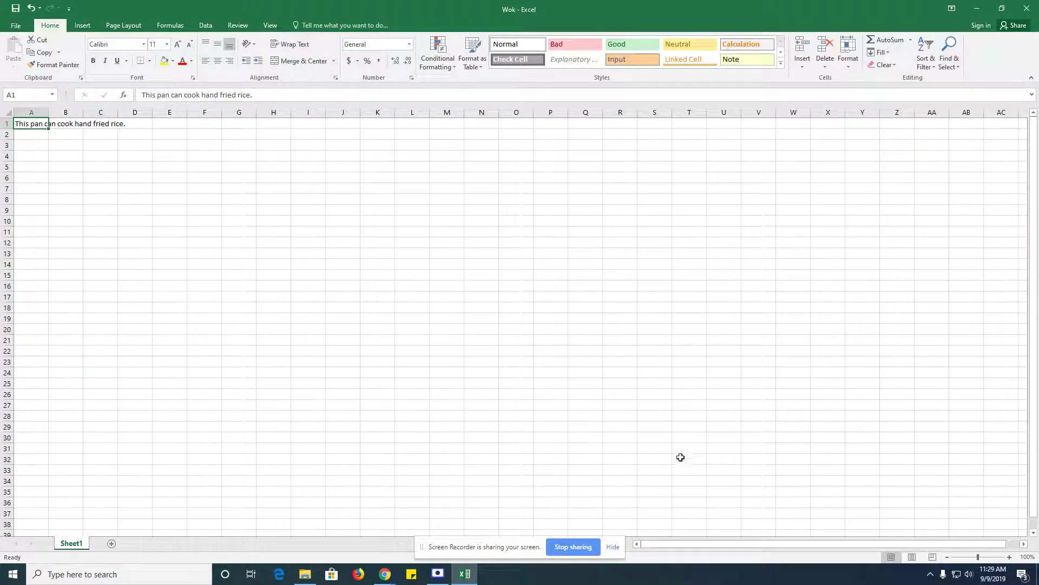
Step: Check the Wok file's modified date in the Pots and Pans folder in File Explorer and return to Excel
left_click(306, 577)
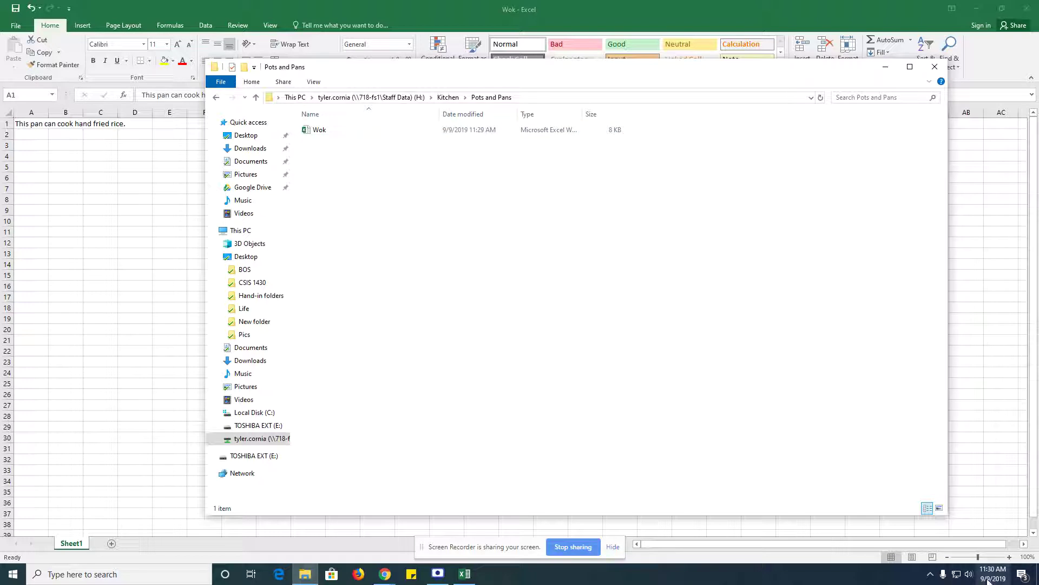
right_click(326, 135)
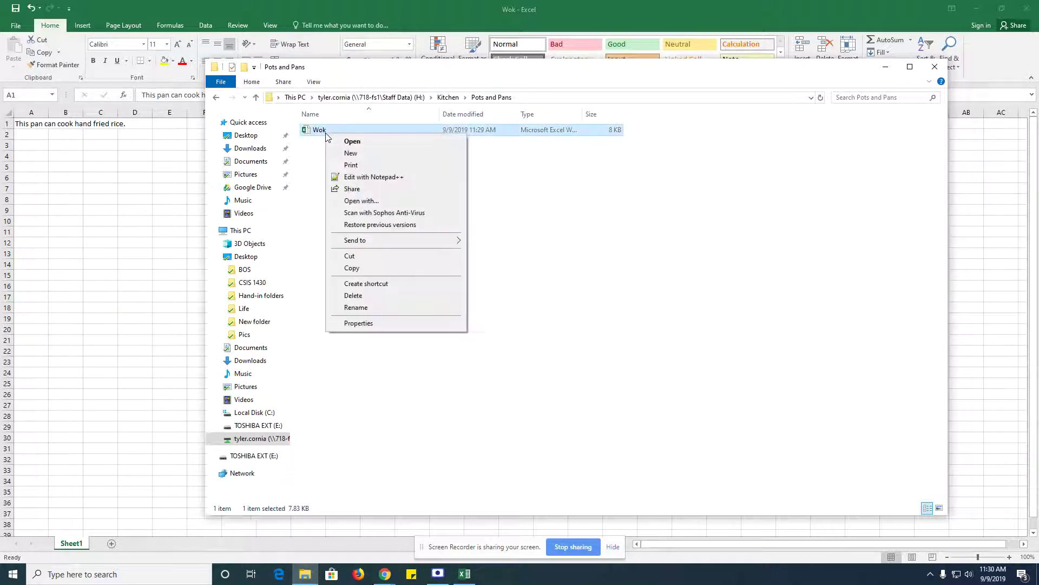
left_click(176, 205)
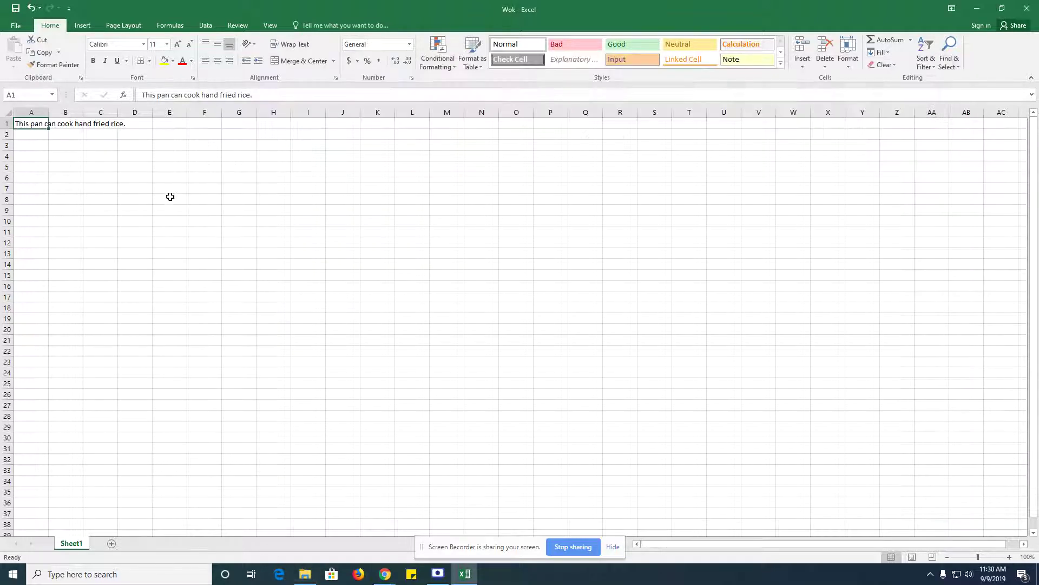
Step: Save a copy of the workbook as Wok 2.0 in the Pots and Pans folder and check both files in File Explorer
left_click(15, 27)
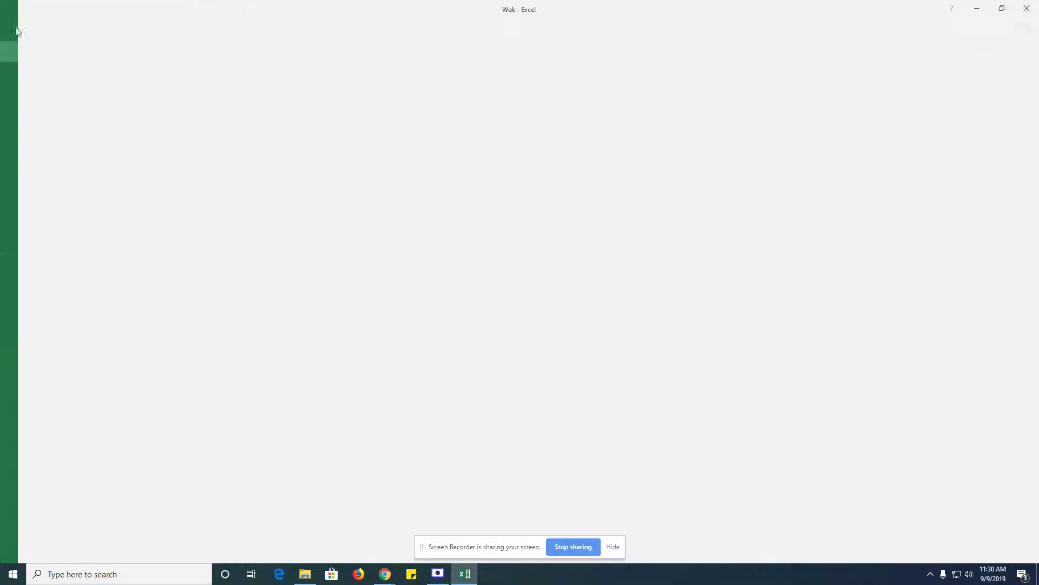
left_click(32, 135)
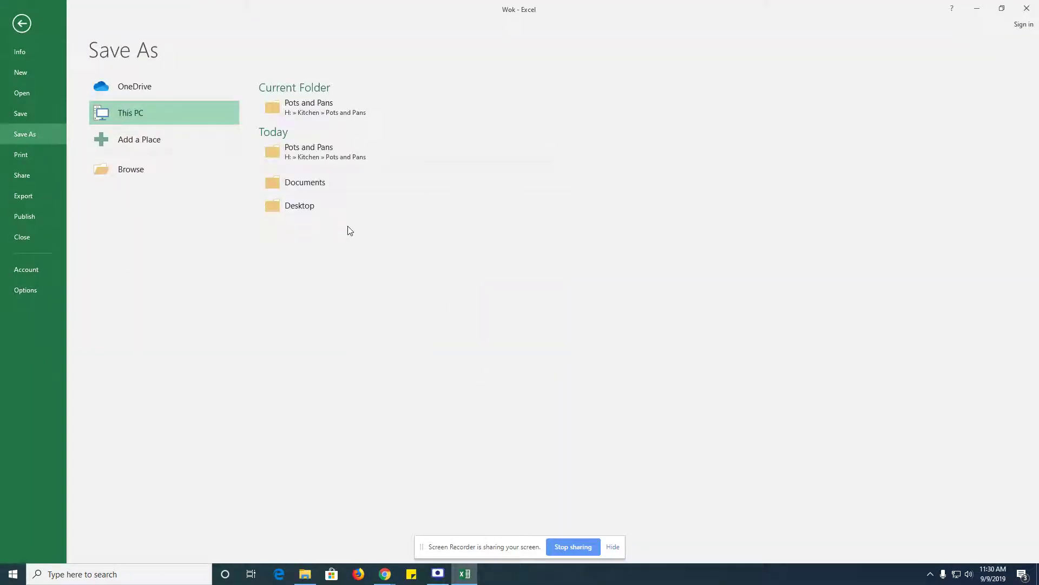
left_click(312, 114)
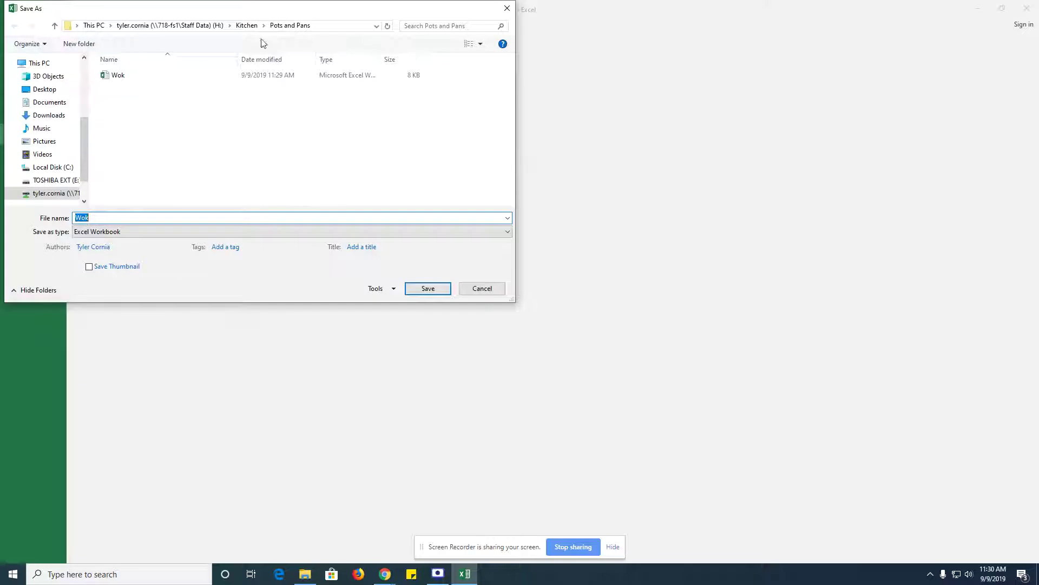
left_click(98, 219)
type("2")
left_click(428, 289)
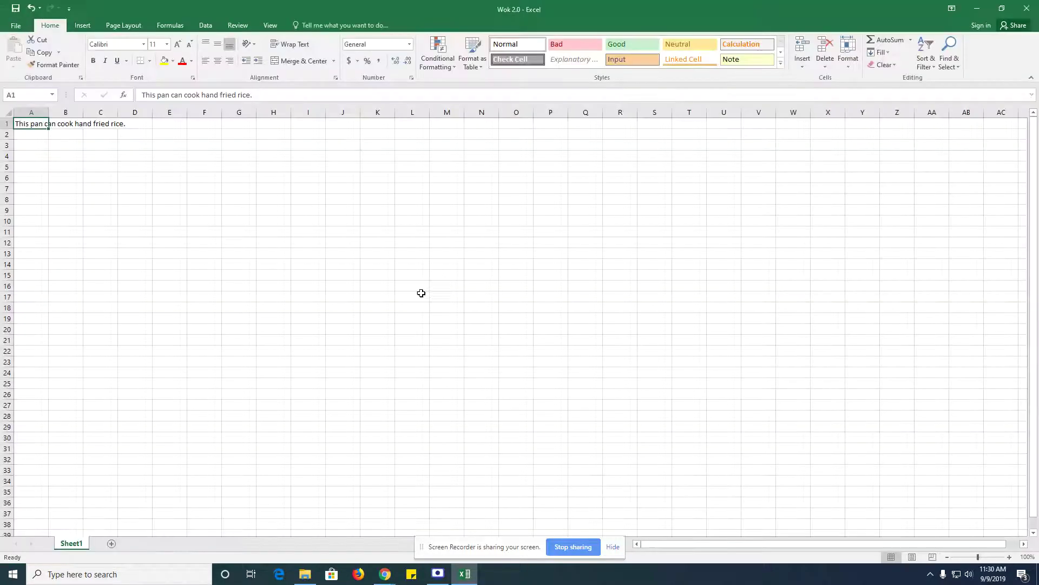
left_click(307, 575)
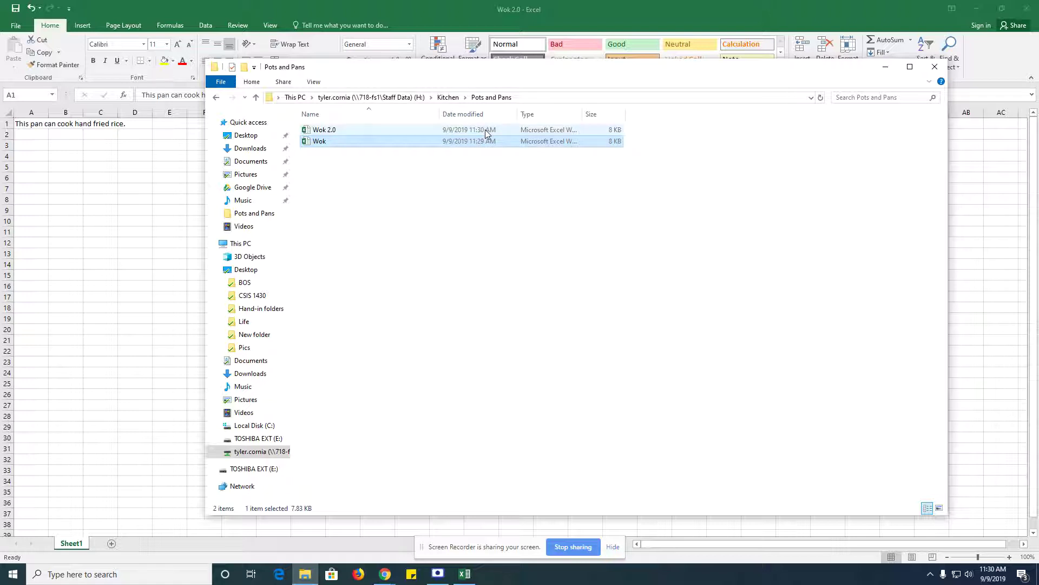
left_click(156, 156)
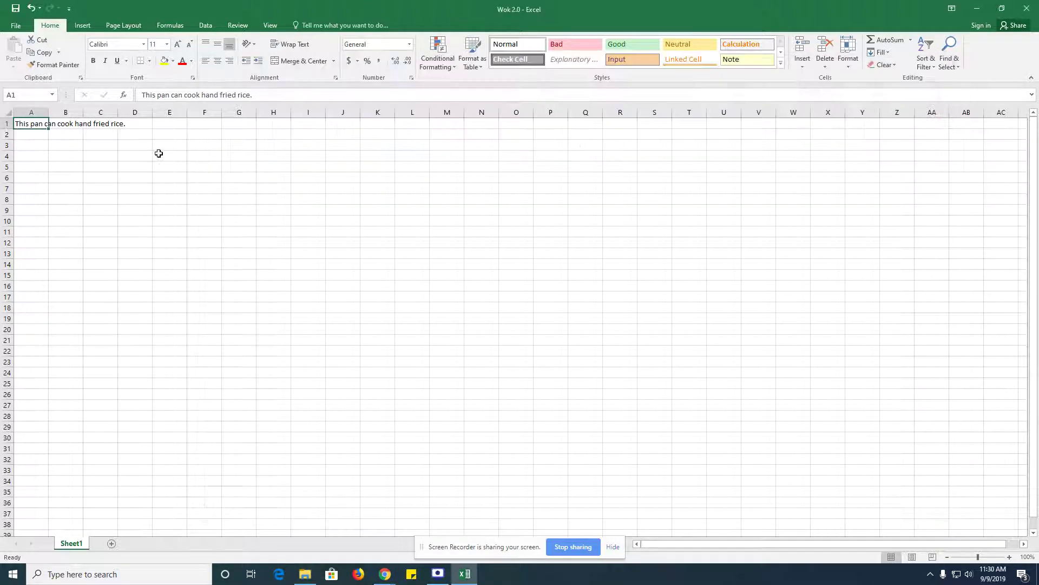